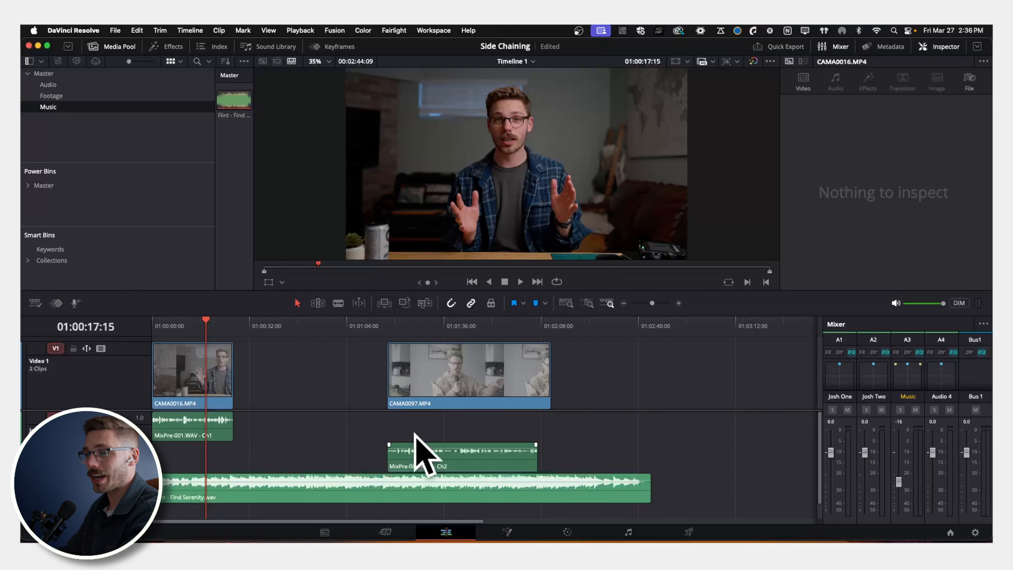
# Step: Place the playhead at 01:00:09:19 and switch to the Fairlight page with the mixer shown
pyautogui.click(182, 324)
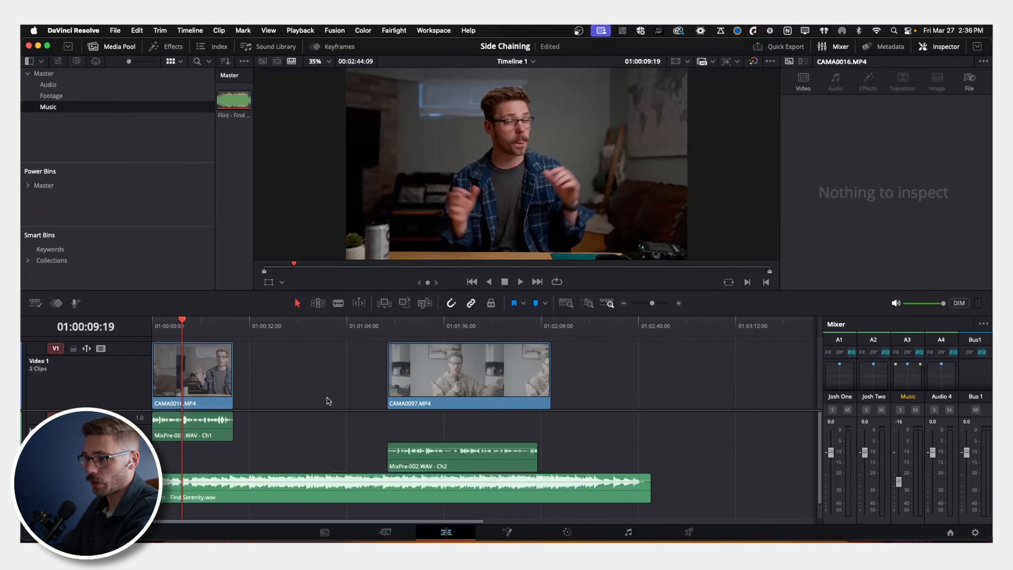
pyautogui.hotkey('shift', '7')
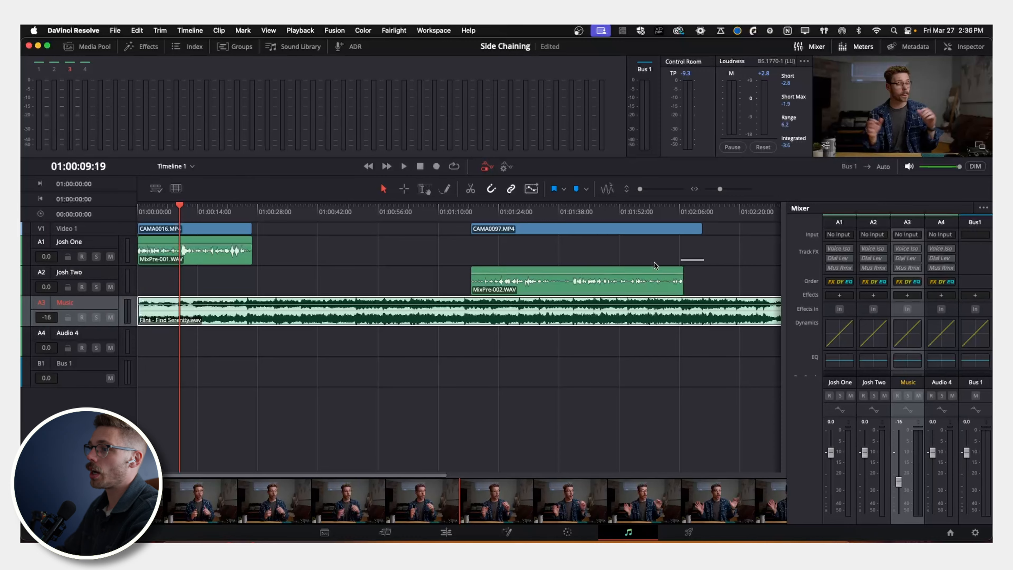
pyautogui.moveTo(690, 260); pyautogui.dragTo(308, 300)
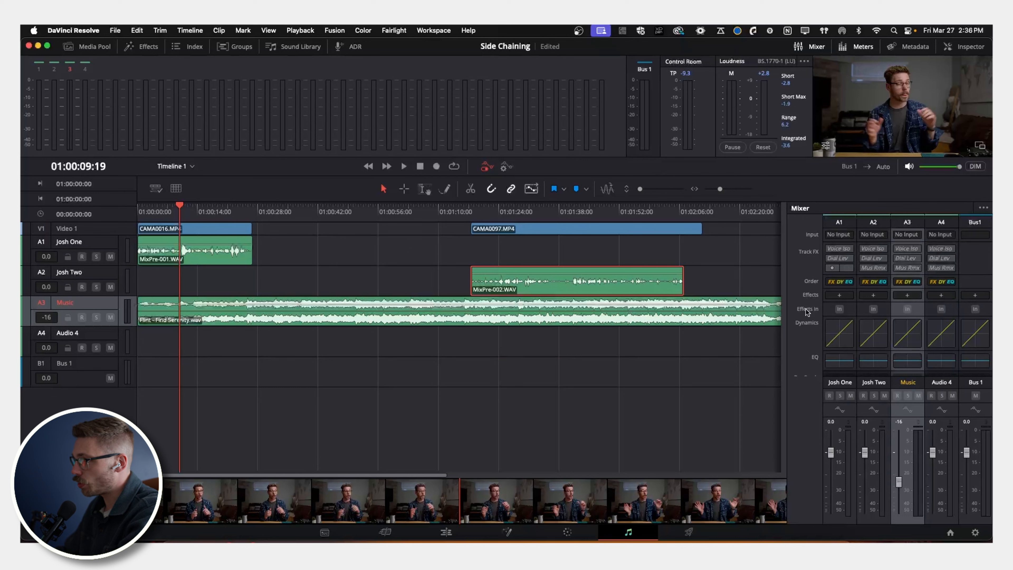
pyautogui.click(817, 47)
pyautogui.click(816, 46)
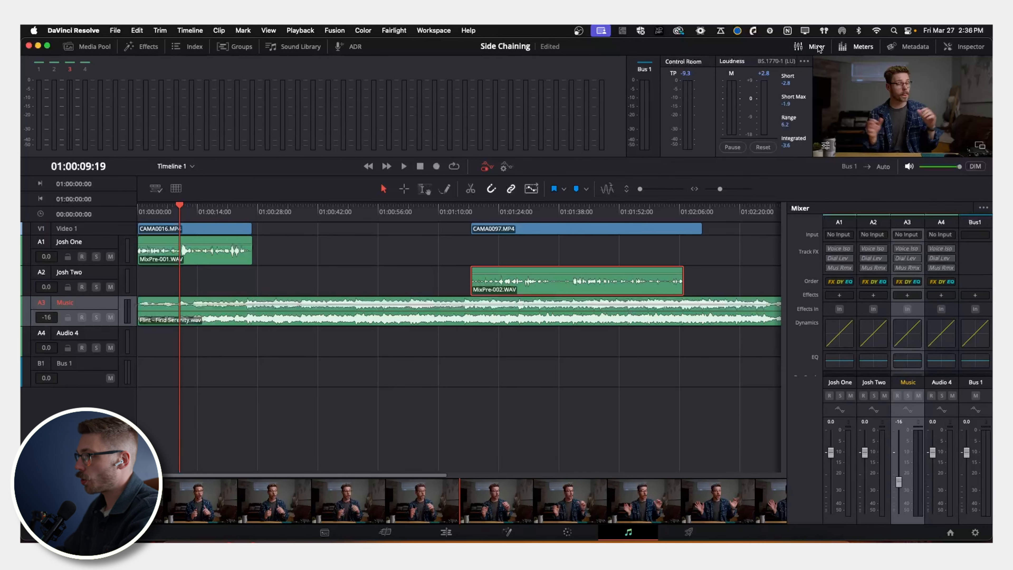
# Step: Raise the Music track's level to -7.6 dB and play the timeline over the first dialogue clip
pyautogui.moveTo(909, 483); pyautogui.dragTo(909, 471)
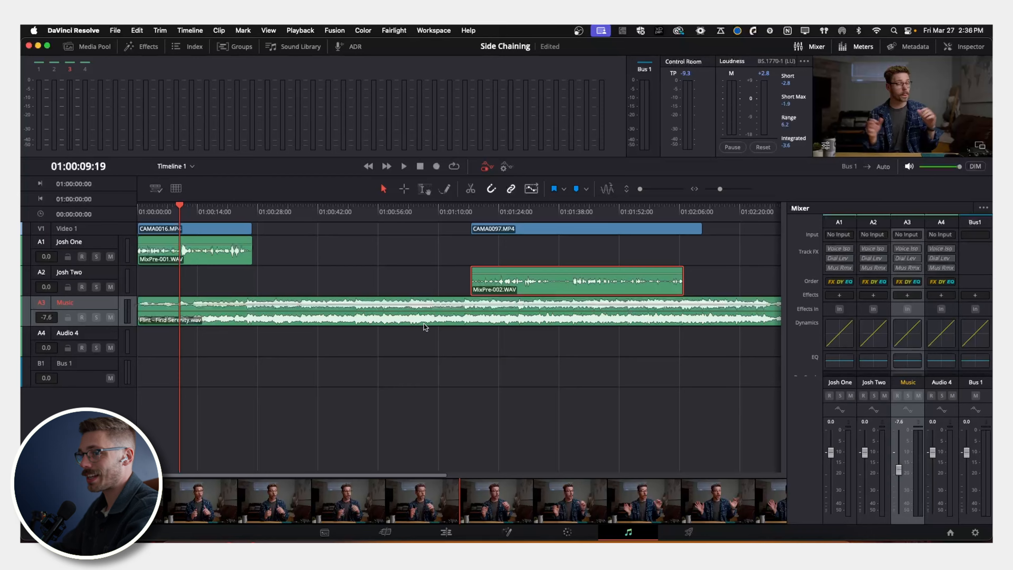
pyautogui.click(315, 258)
pyautogui.click(210, 209)
pyautogui.press('space')
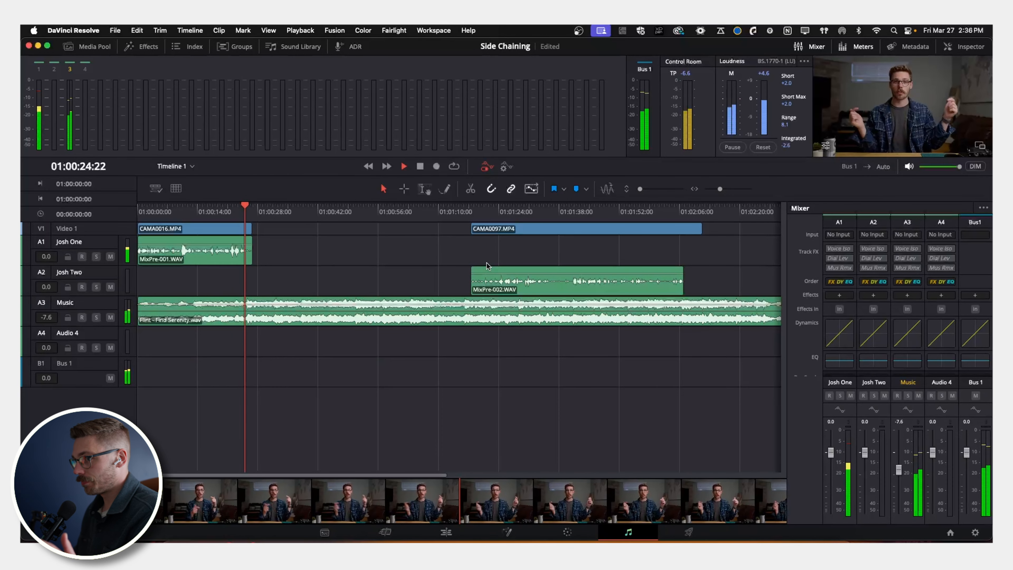
# Step: Replay the first dialogue clip from about 01:00:10 and lower the Music track's level to -16 dB
pyautogui.press('space')
pyautogui.click(183, 211)
pyautogui.press('space')
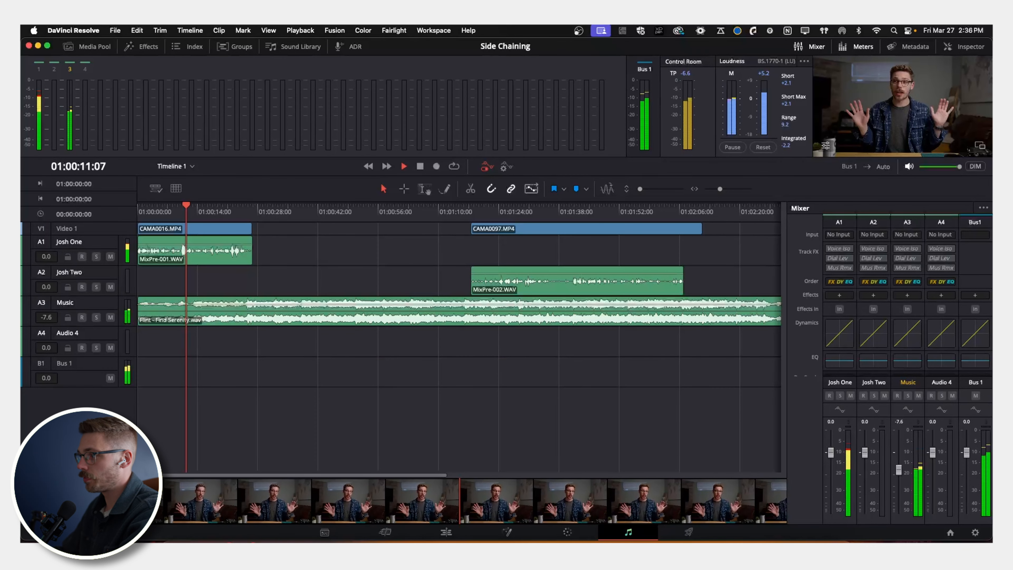
pyautogui.moveTo(899, 471); pyautogui.dragTo(899, 481)
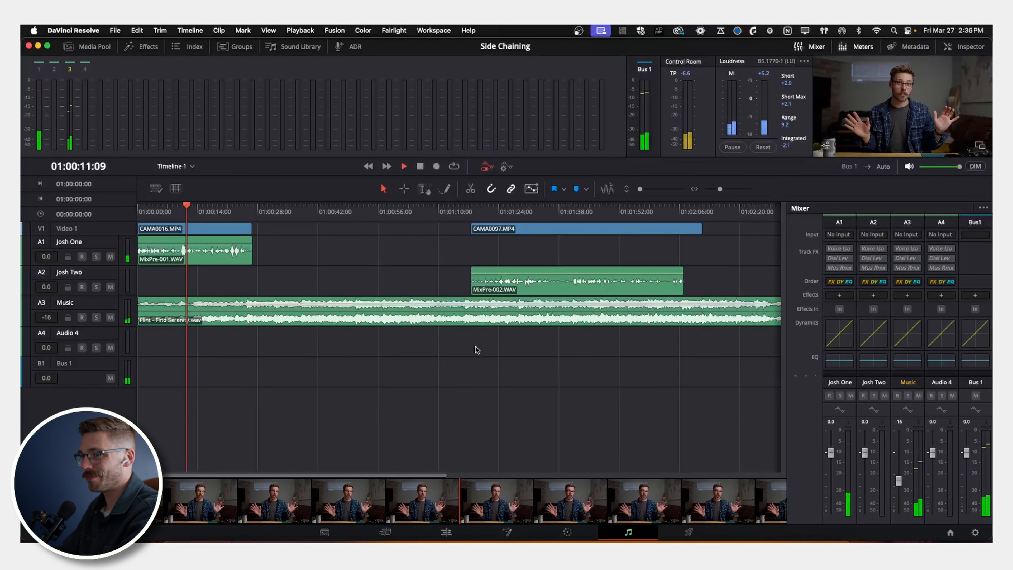
pyautogui.press('space')
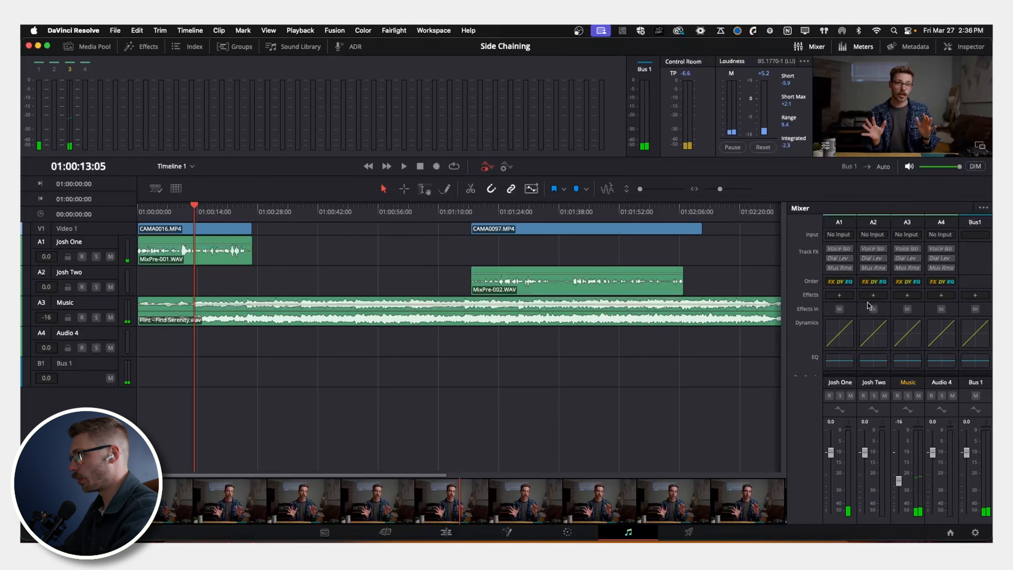
# Step: Enable the compressor in the Music track's Dynamics with a -18 dB threshold and play from 01:00:13:18
pyautogui.doubleClick(909, 337)
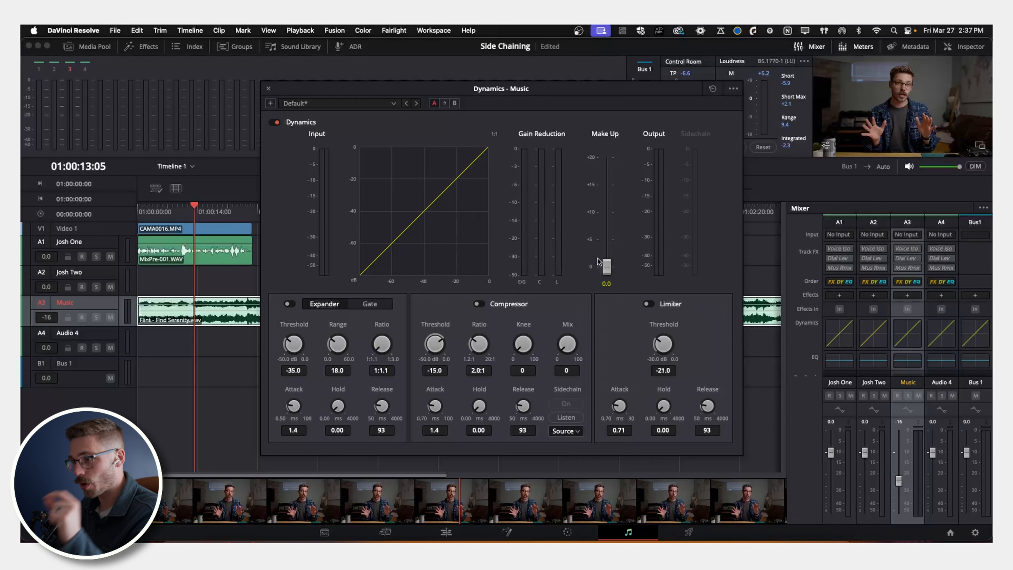
pyautogui.click(481, 304)
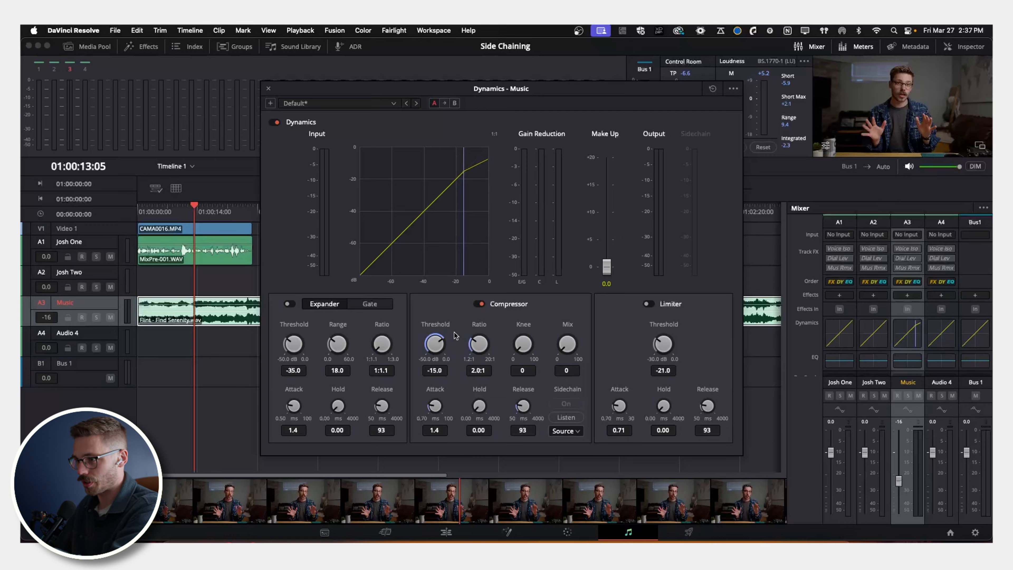
pyautogui.moveTo(438, 342)
pyautogui.mouseDown()
pyautogui.moveTo(395, 343)
pyautogui.moveTo(425, 343)
pyautogui.mouseUp()
pyautogui.click(197, 212)
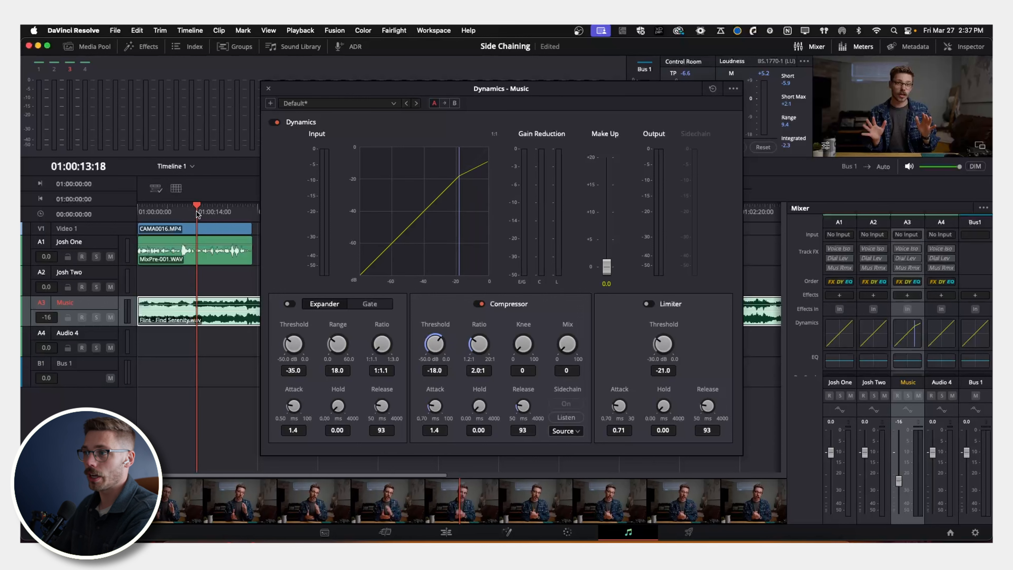
pyautogui.press('space')
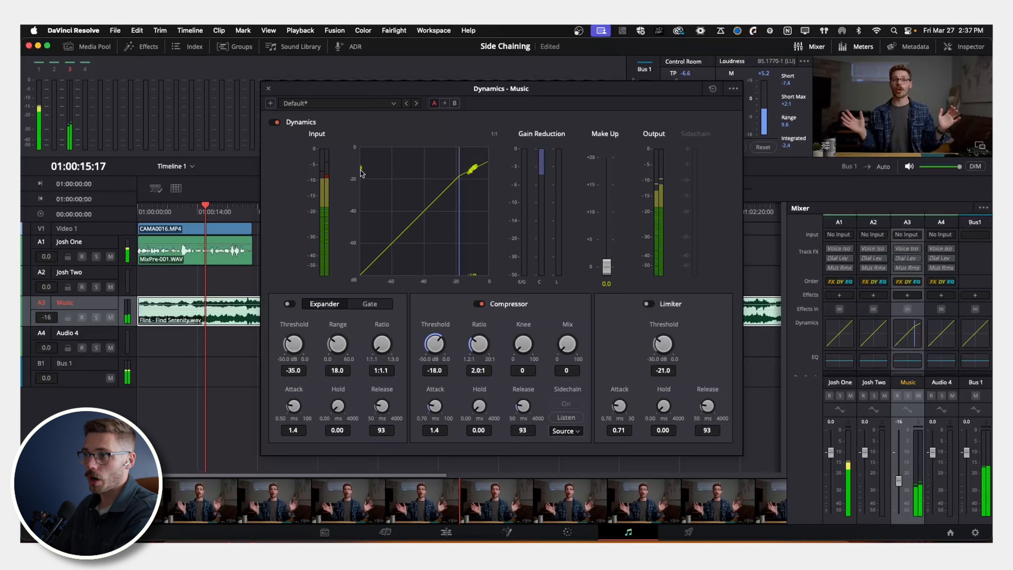
# Step: Sweep the Music compressor's threshold down to -50 dB, listening to the effect, and settle it at -28 dB
pyautogui.moveTo(428, 344); pyautogui.dragTo(396, 347)
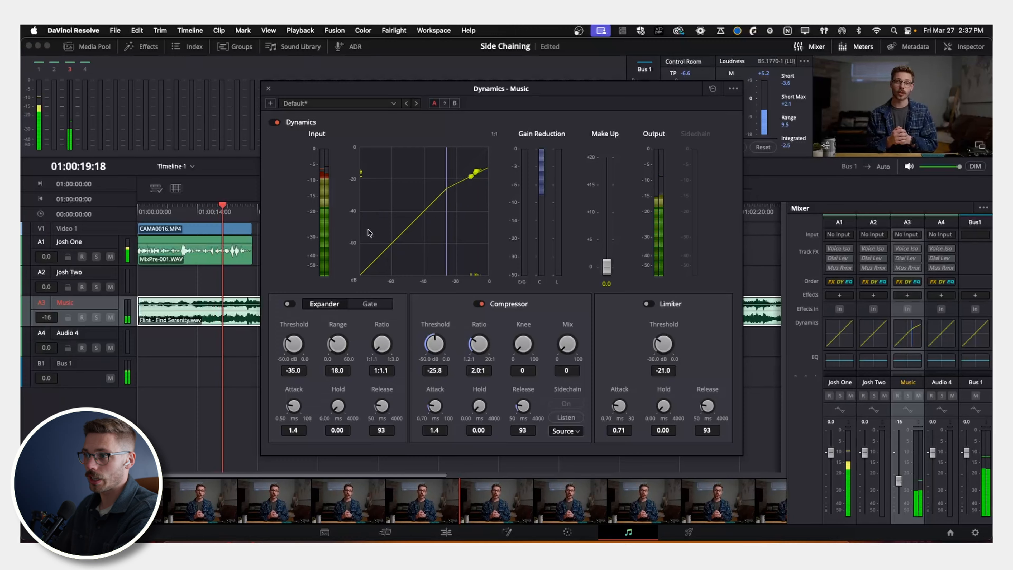
pyautogui.moveTo(426, 344); pyautogui.dragTo(311, 338)
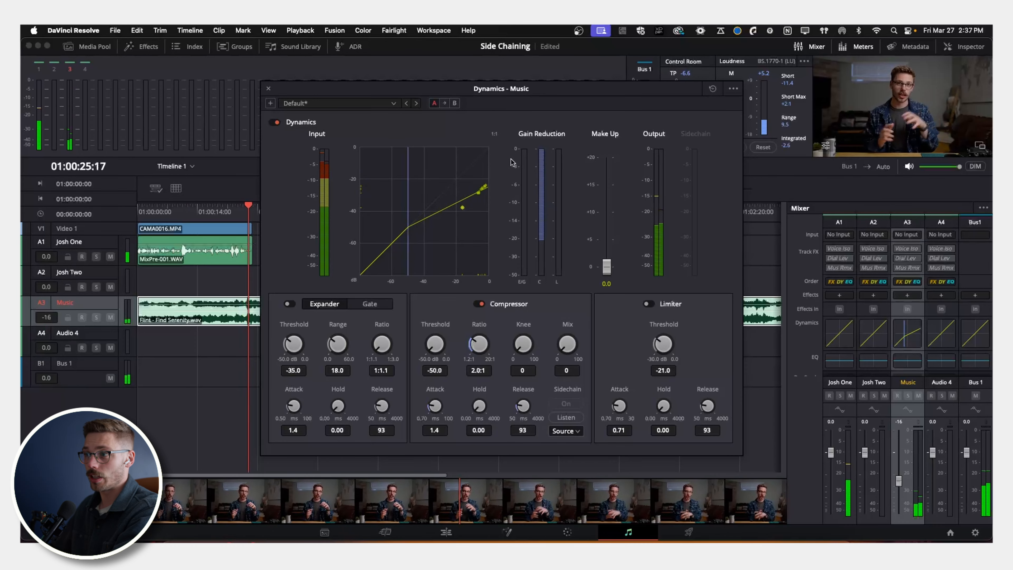
pyautogui.moveTo(435, 343); pyautogui.dragTo(525, 327)
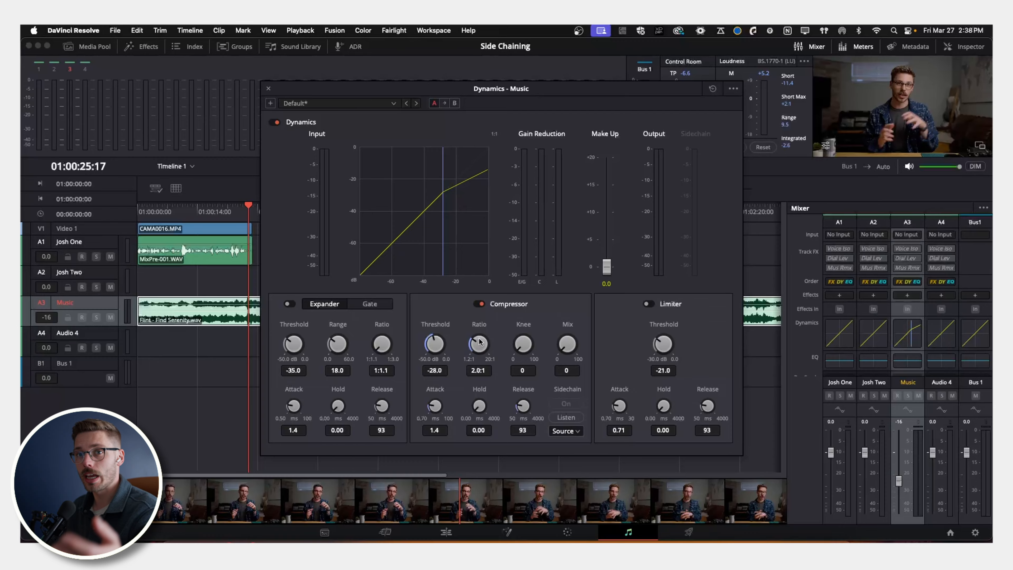
# Step: Try a high compressor ratio of 9.1:1 on the Music track and settle the ratio at 3.0:1
pyautogui.moveTo(502, 340); pyautogui.dragTo(587, 346)
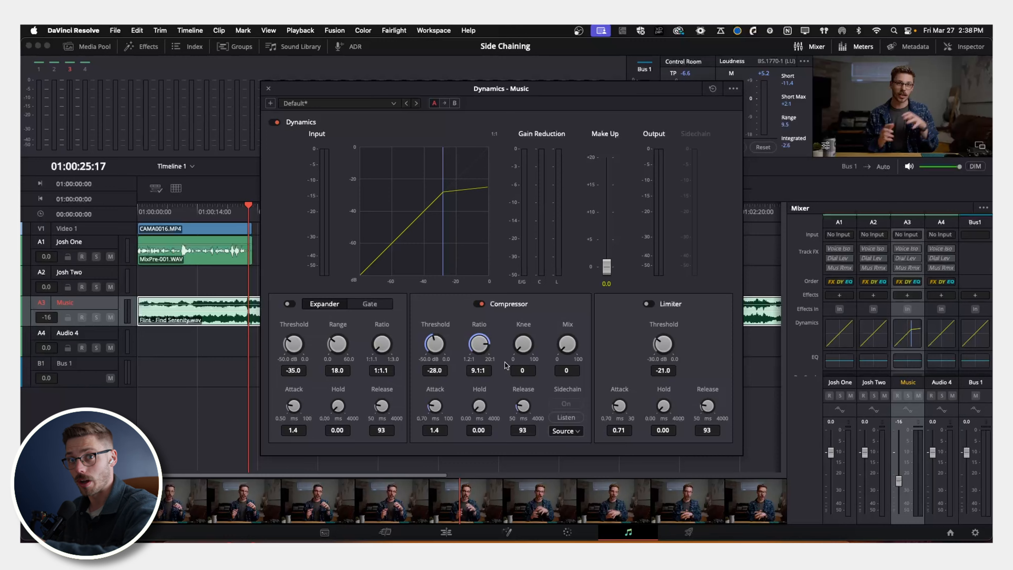
pyautogui.moveTo(471, 342); pyautogui.dragTo(396, 342)
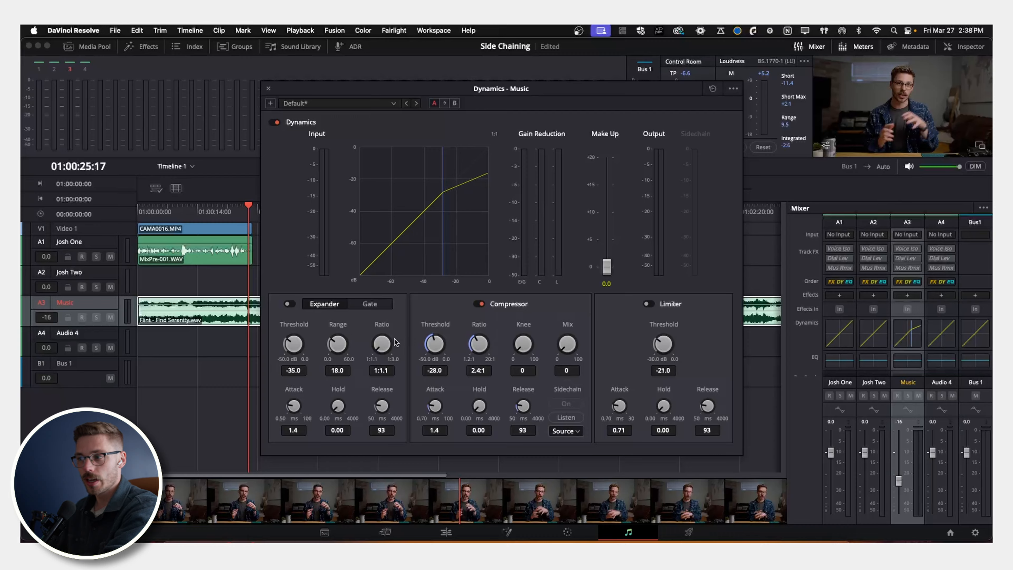
pyautogui.moveTo(473, 345); pyautogui.dragTo(499, 344)
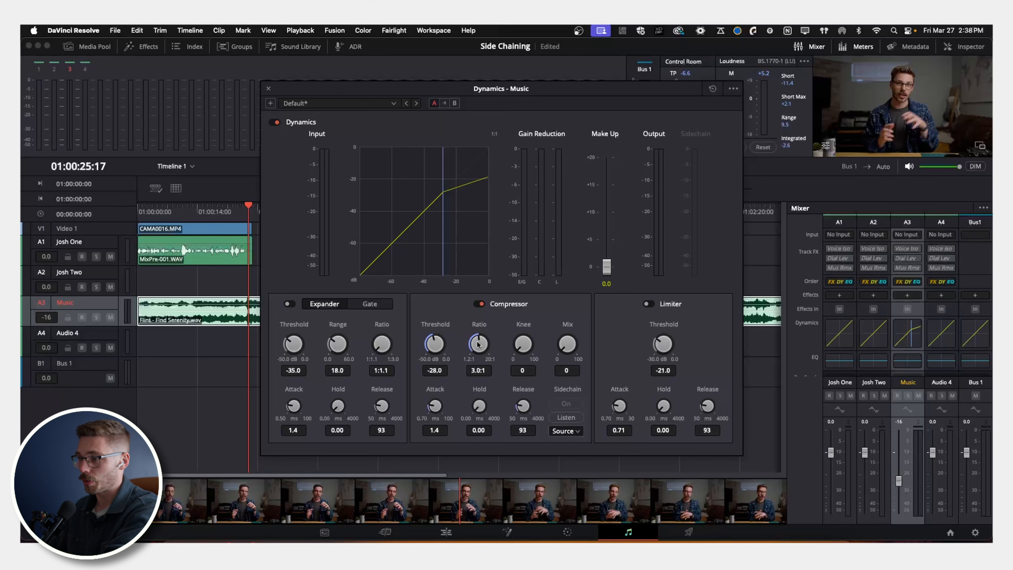
# Step: Try softening the compressor's knee to 53 and reset it to 0
pyautogui.moveTo(519, 347); pyautogui.dragTo(627, 335)
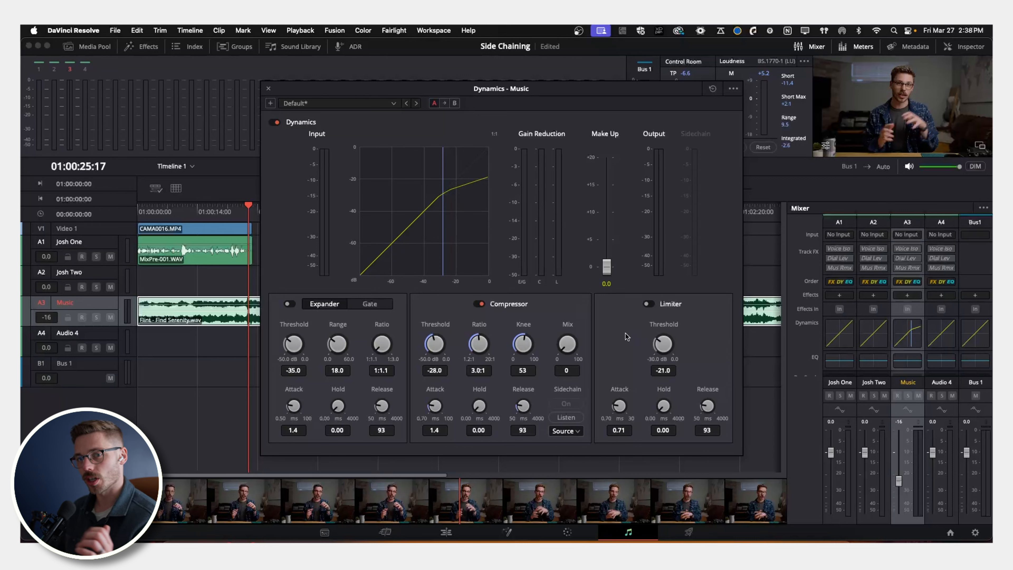
pyautogui.moveTo(515, 343); pyautogui.dragTo(465, 344)
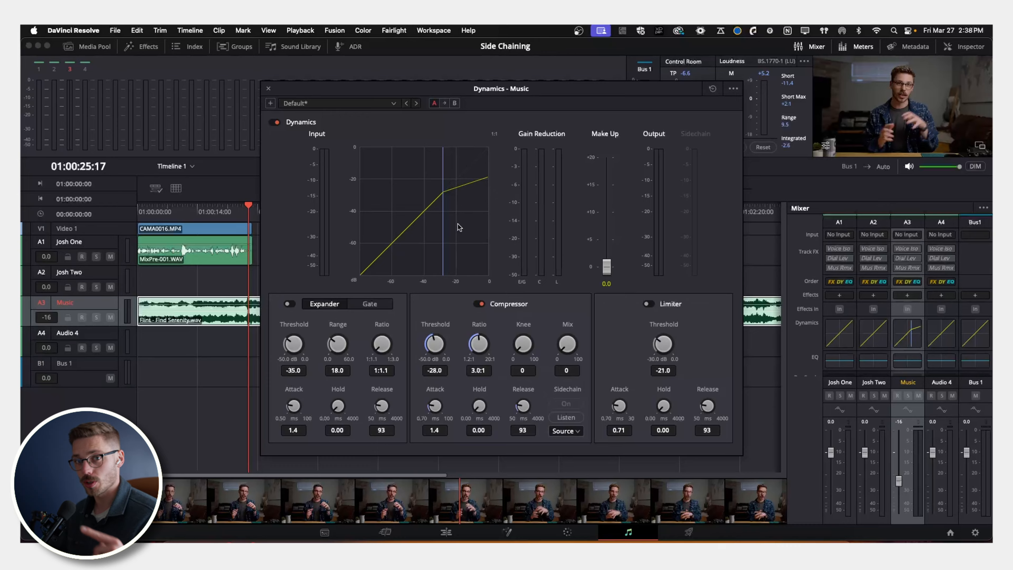
pyautogui.moveTo(520, 334); pyautogui.dragTo(649, 347)
pyautogui.doubleClick(529, 347)
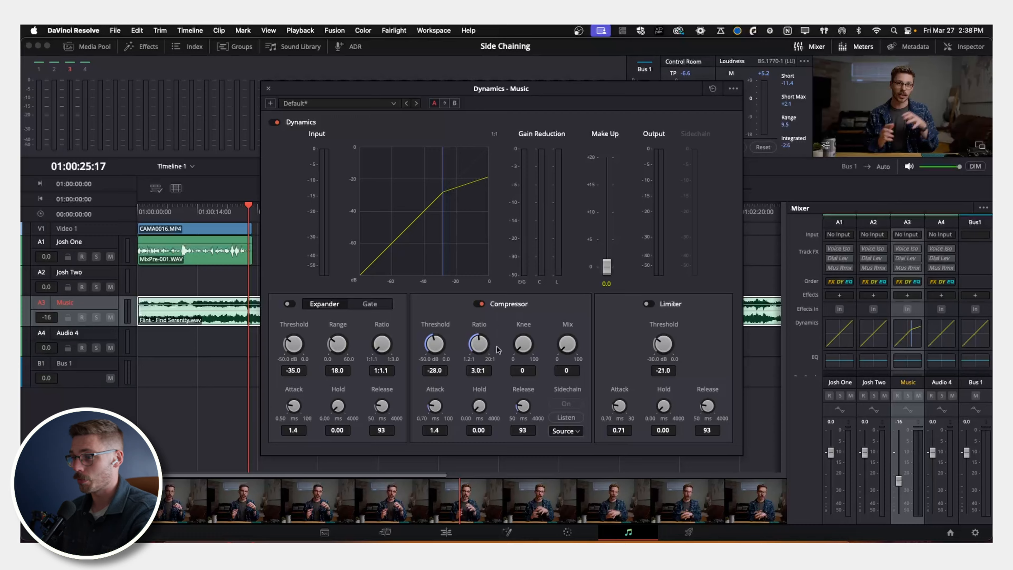
# Step: Set the compressor's attack to 2.8 ms and its hold to 1326 ms, and save the project
pyautogui.moveTo(434, 407); pyautogui.dragTo(441, 407)
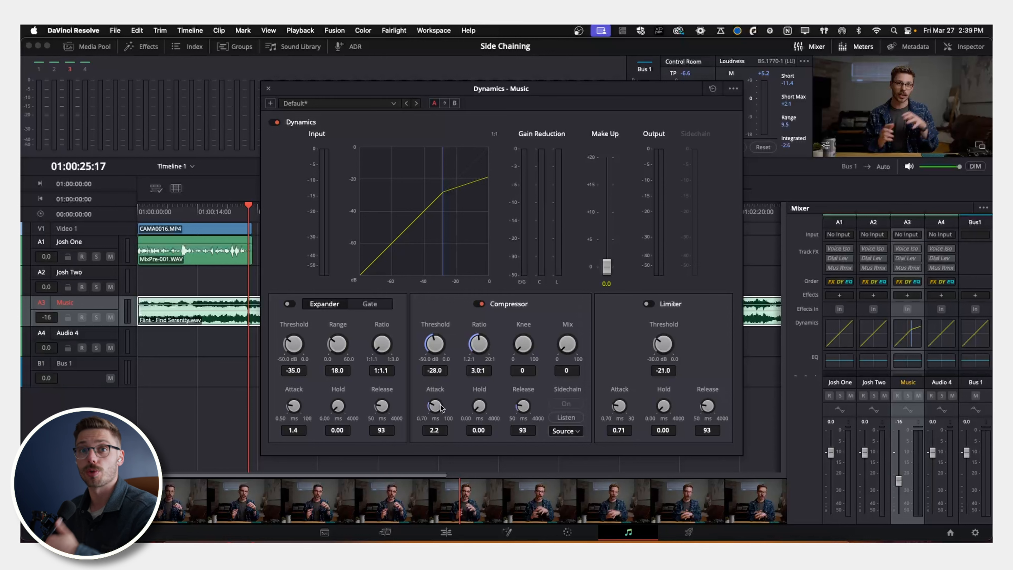
pyautogui.moveTo(435, 406); pyautogui.dragTo(434, 424)
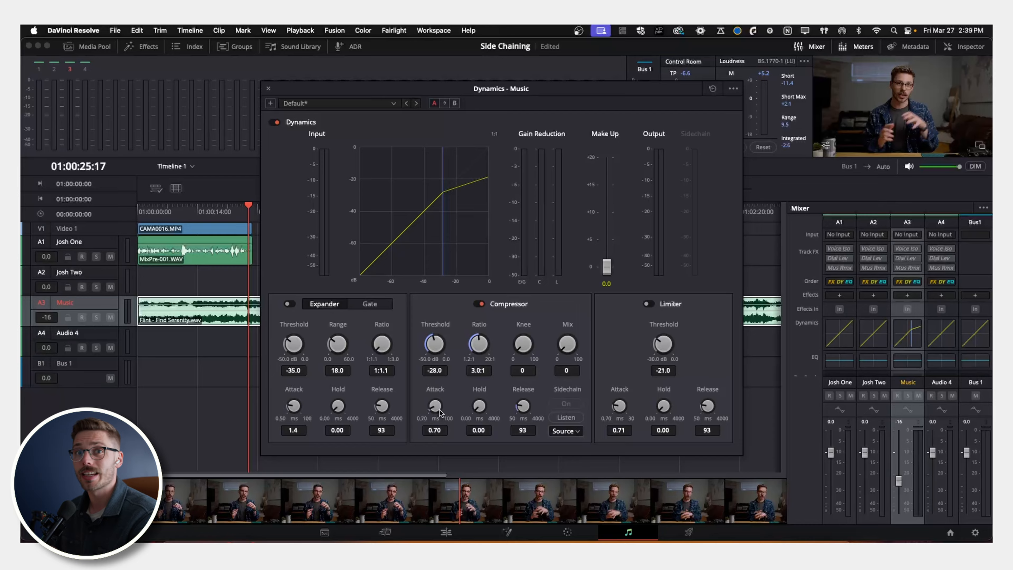
pyautogui.moveTo(440, 412); pyautogui.dragTo(329, 415)
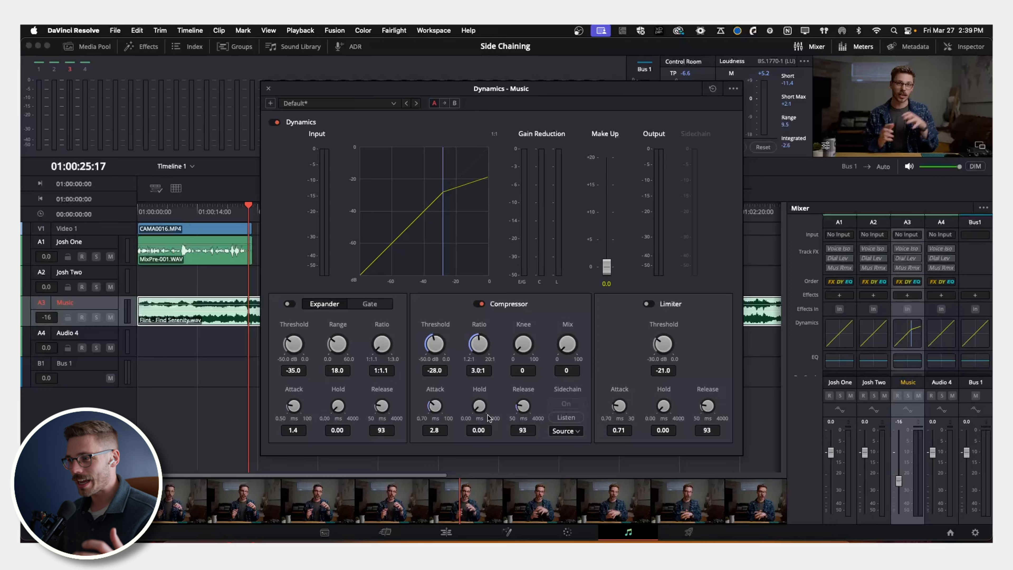
pyautogui.moveTo(478, 407); pyautogui.dragTo(478, 397)
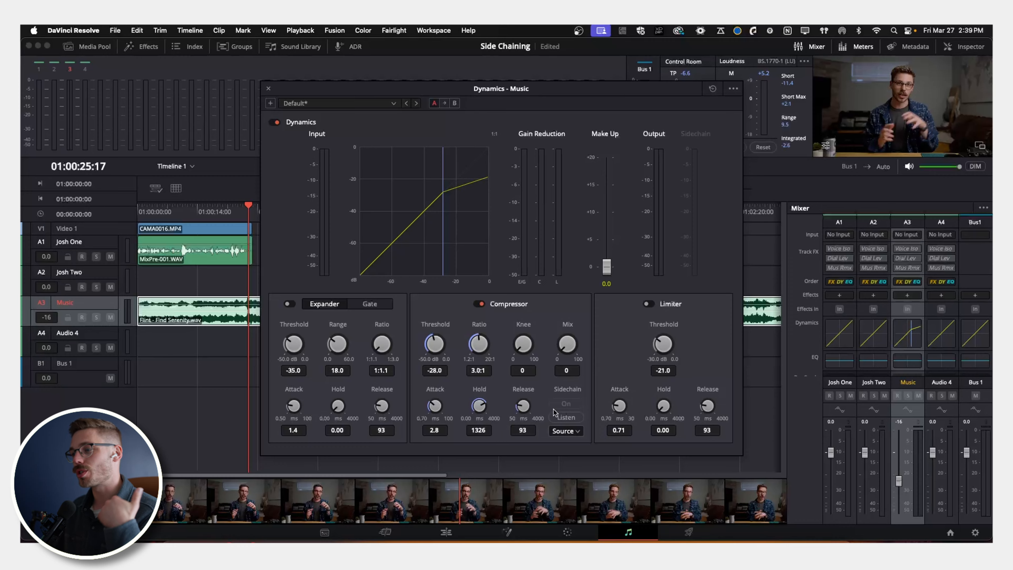
pyautogui.press('super+s')
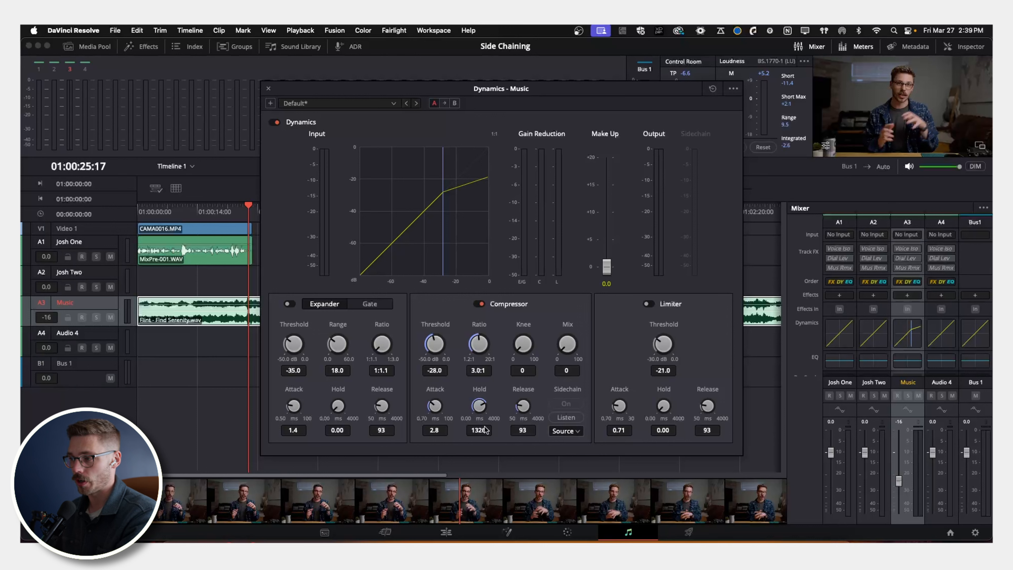
# Step: Try a compressor release of 1748 ms, set it to 50 ms, and shorten the hold time
pyautogui.moveTo(529, 400); pyautogui.dragTo(646, 402)
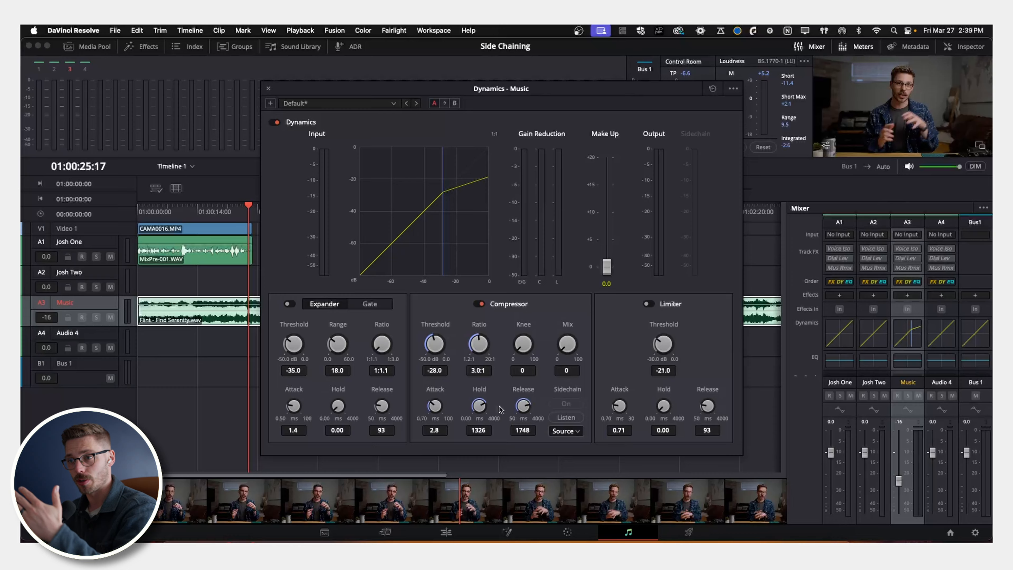
pyautogui.moveTo(519, 409); pyautogui.dragTo(495, 413)
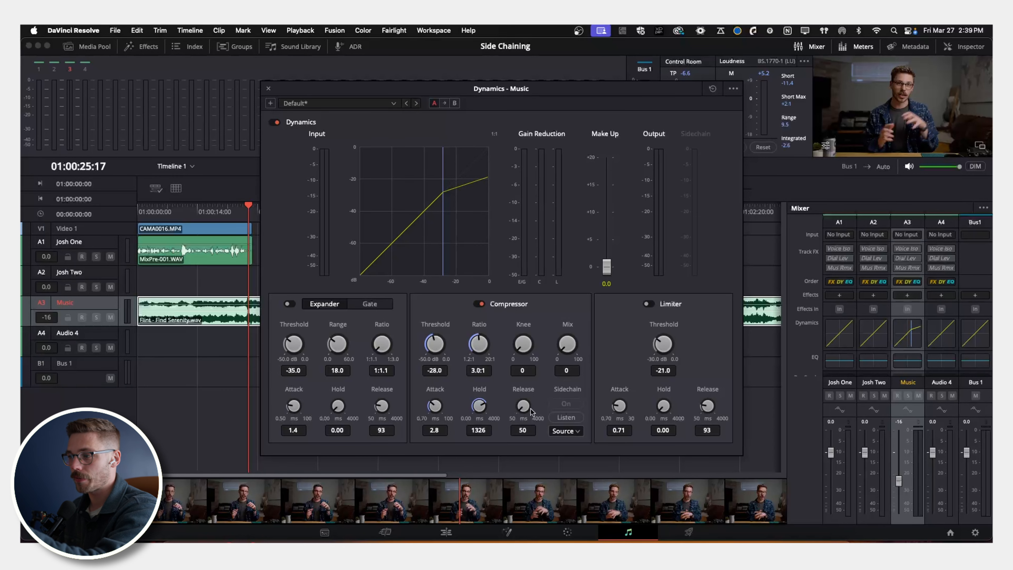
pyautogui.moveTo(477, 403); pyautogui.dragTo(417, 403)
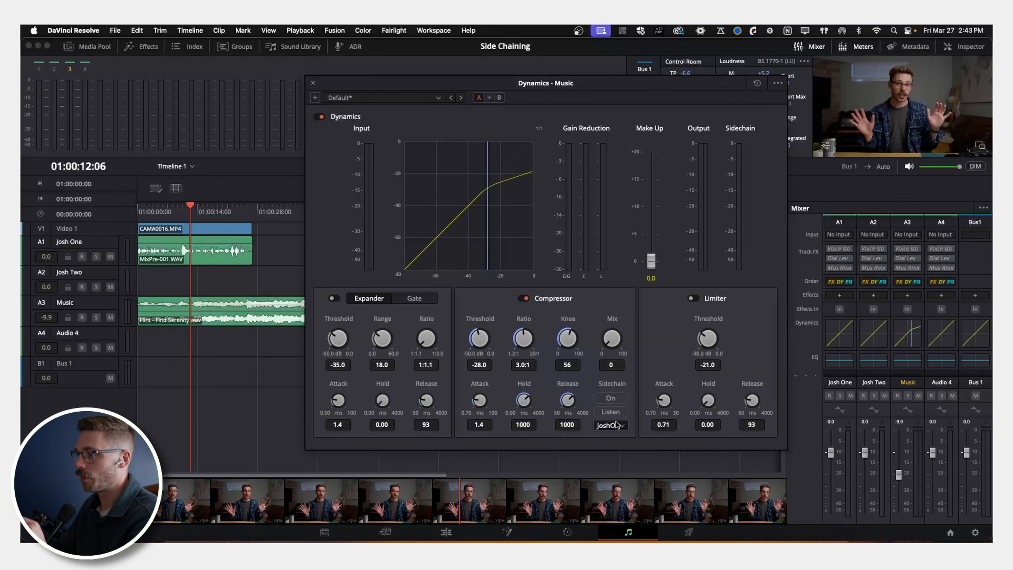
# Step: Set the Music compressor's sidechain source to the first dialogue track (A1) and turn the sidechain on
pyautogui.click(610, 425)
pyautogui.click(652, 451)
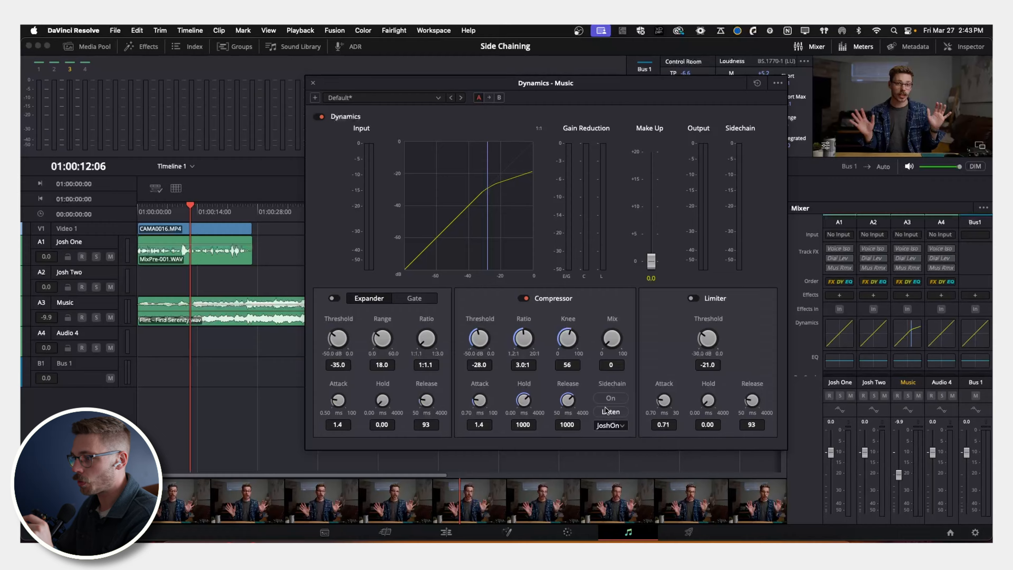
pyautogui.click(610, 398)
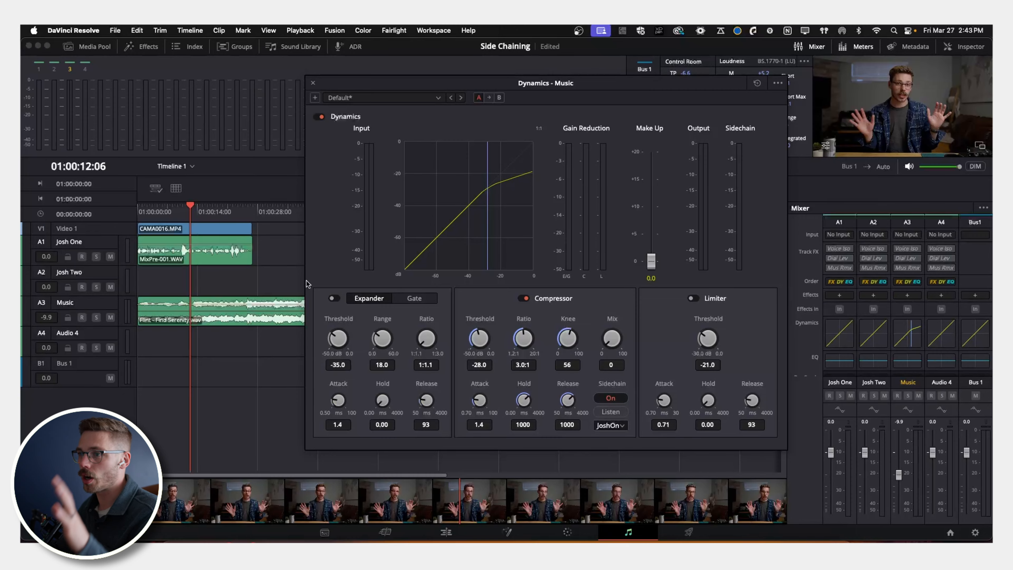
# Step: Audition the sidechained music from about 01:00:10 under the first dialogue clip and close the Music track's Dynamics window
pyautogui.click(183, 210)
pyautogui.press('space')
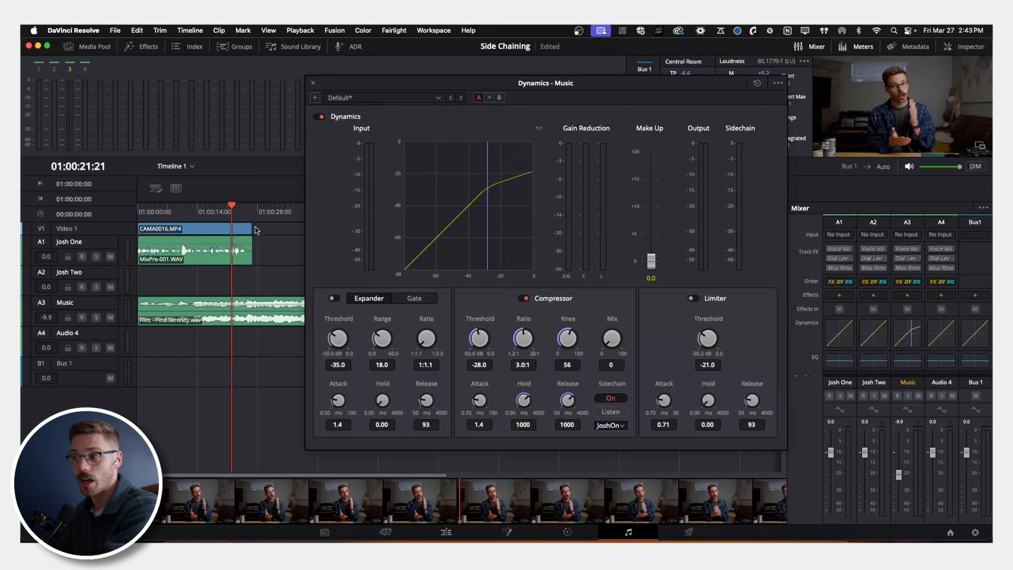
pyautogui.moveTo(225, 209); pyautogui.dragTo(182, 214)
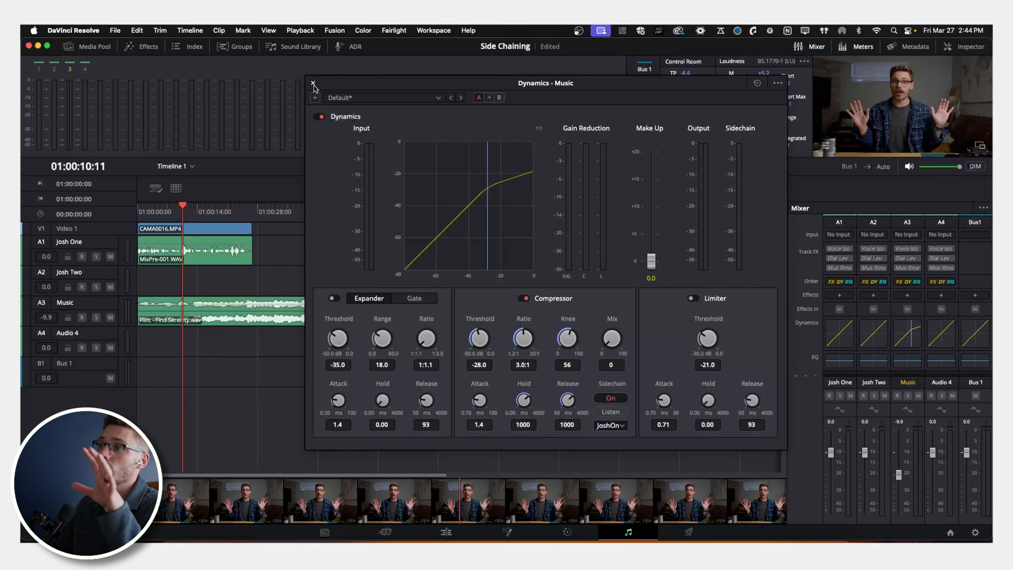
pyautogui.click(313, 83)
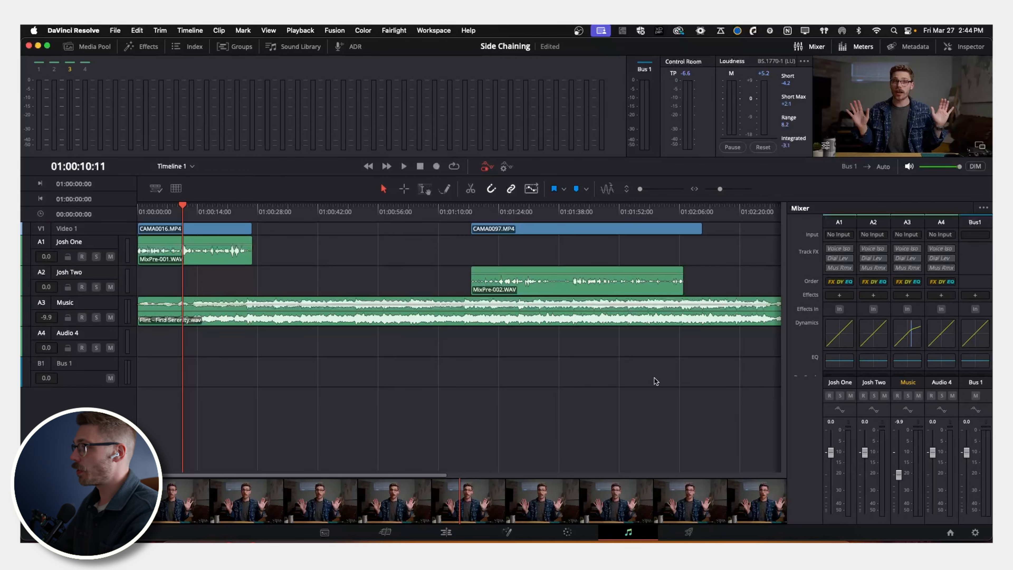
# Step: Switch the Music track compressor's sidechain source to the second dialogue track (A2)
pyautogui.doubleClick(913, 334)
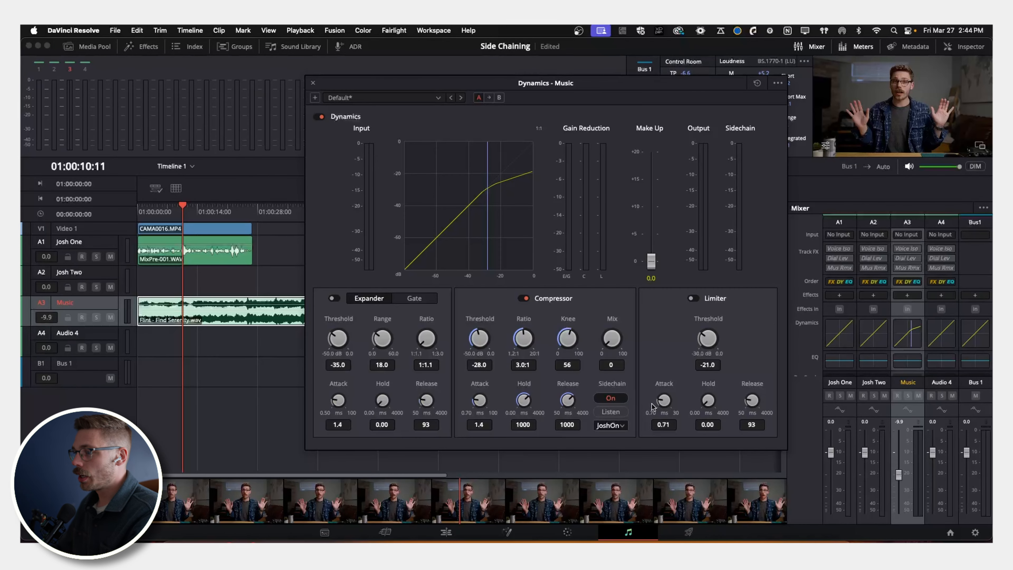
pyautogui.click(618, 427)
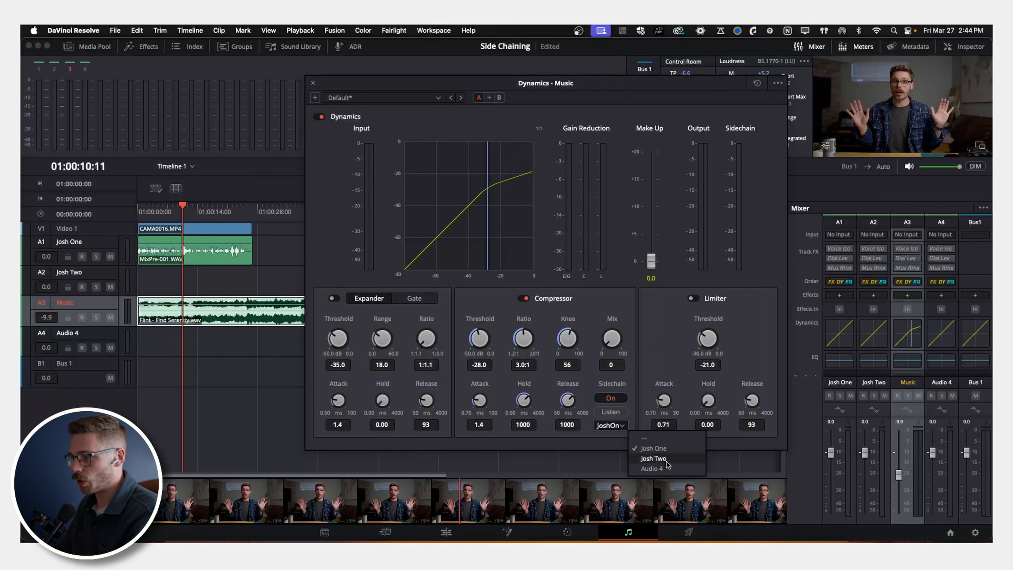
pyautogui.click(654, 458)
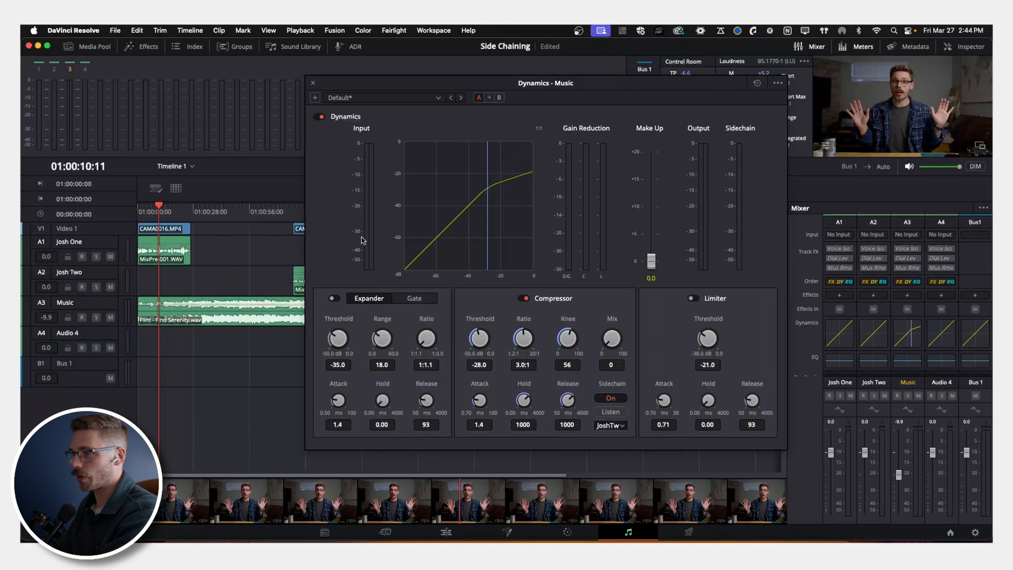
# Step: Audition the music's ducking under the second dialogue clip and again from about 01:00:10 under the first, and close the Dynamics window
pyautogui.click(297, 210)
pyautogui.press('space')
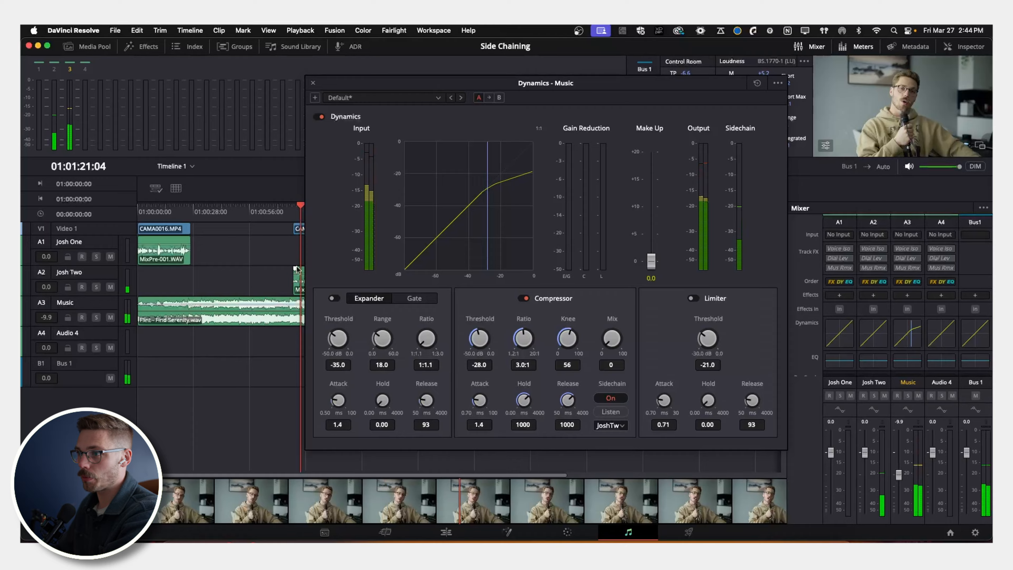
pyautogui.moveTo(399, 82); pyautogui.dragTo(528, 88)
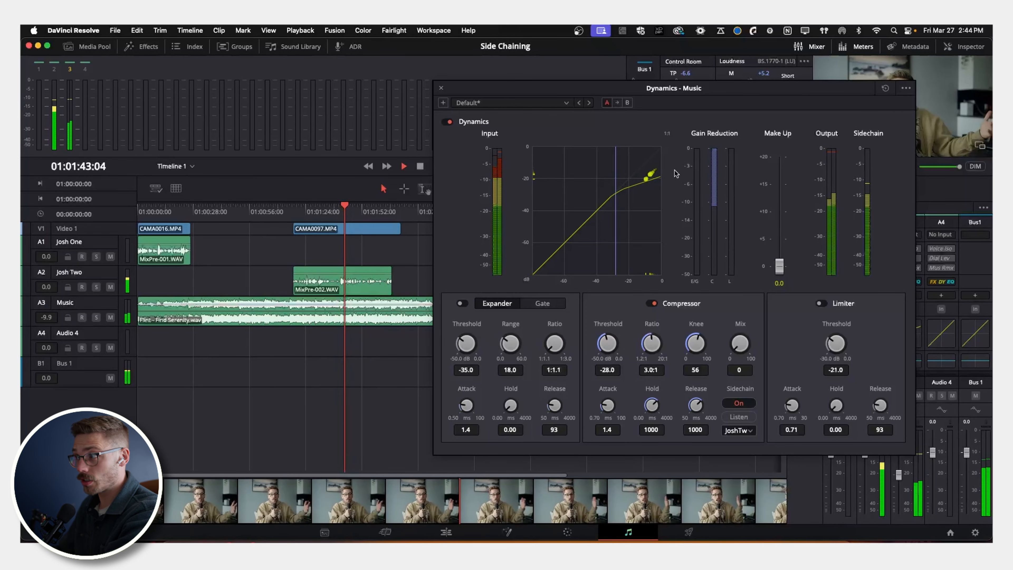
pyautogui.press('space')
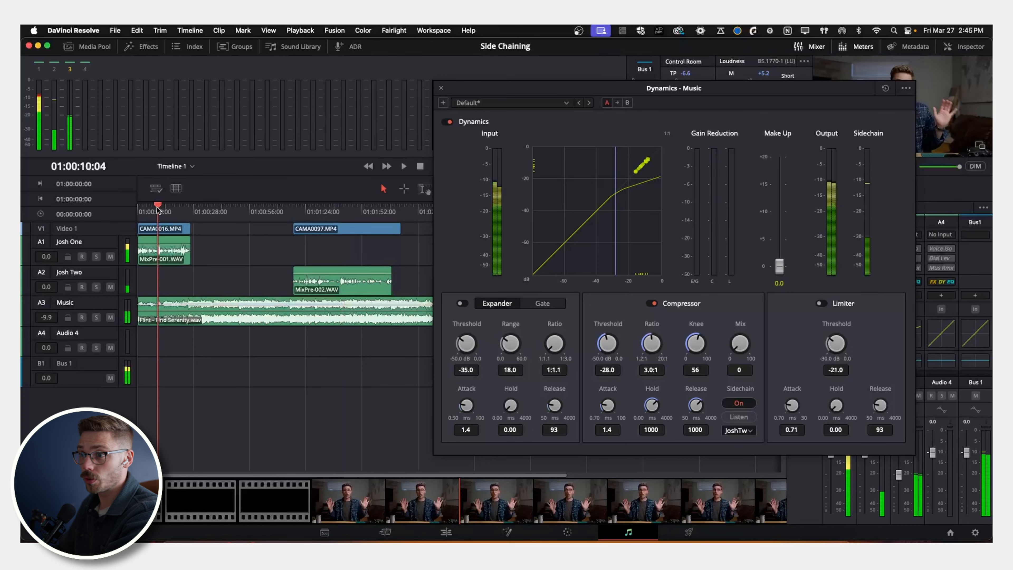
pyautogui.press('space')
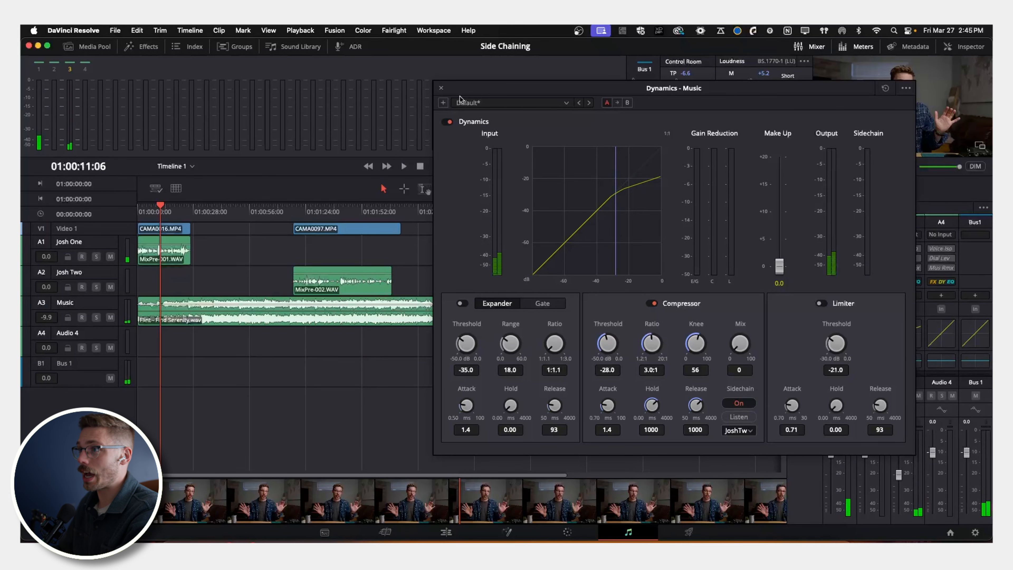
pyautogui.click(442, 89)
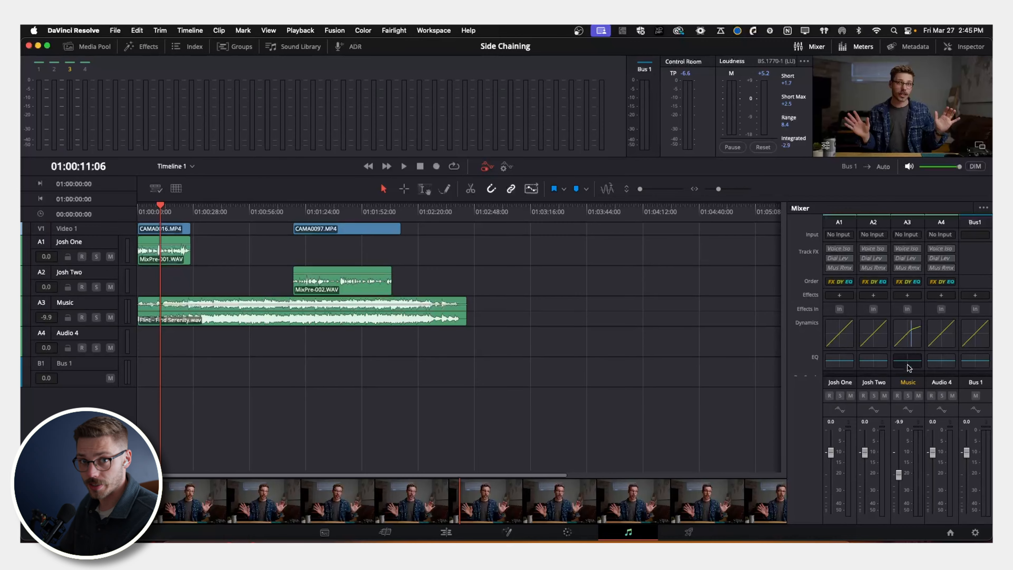
# Step: Add a stereo bus named Dialogue to the timeline's bus format
pyautogui.scroll(-5, 909, 367)
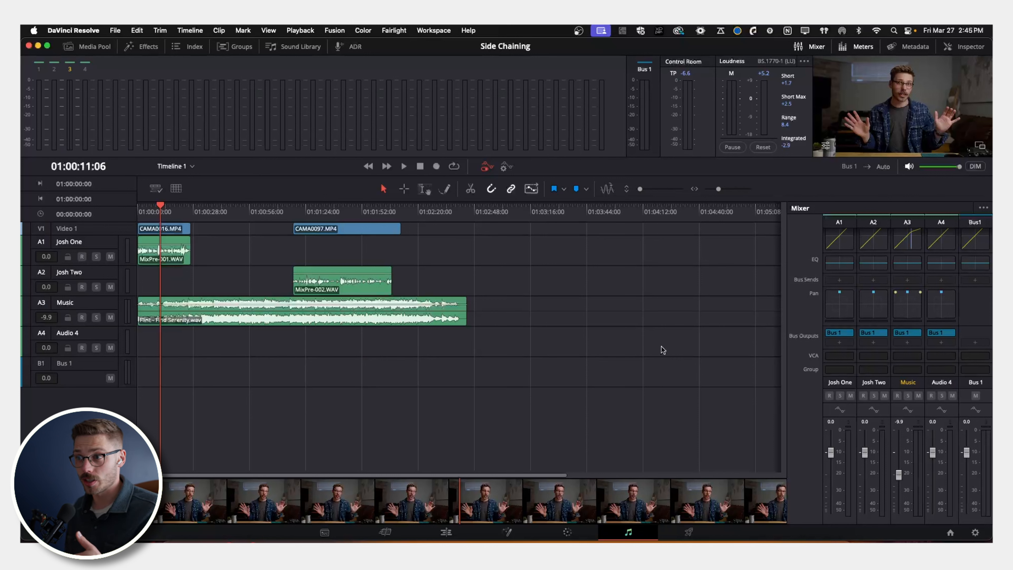
pyautogui.click(394, 31)
pyautogui.click(399, 410)
pyautogui.doubleClick(388, 189)
pyautogui.write('Dialogue')
pyautogui.press('Return')
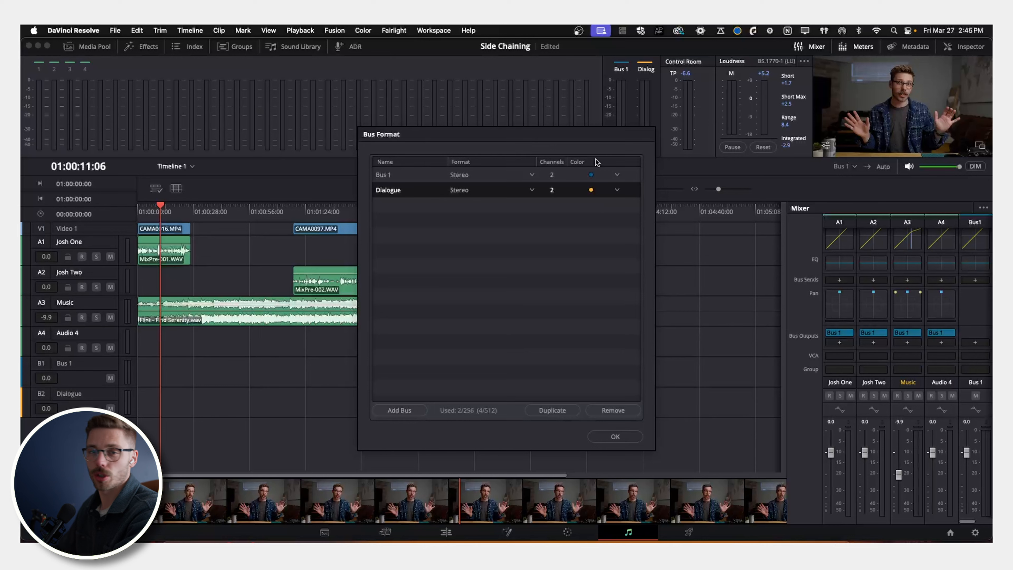
pyautogui.click(609, 438)
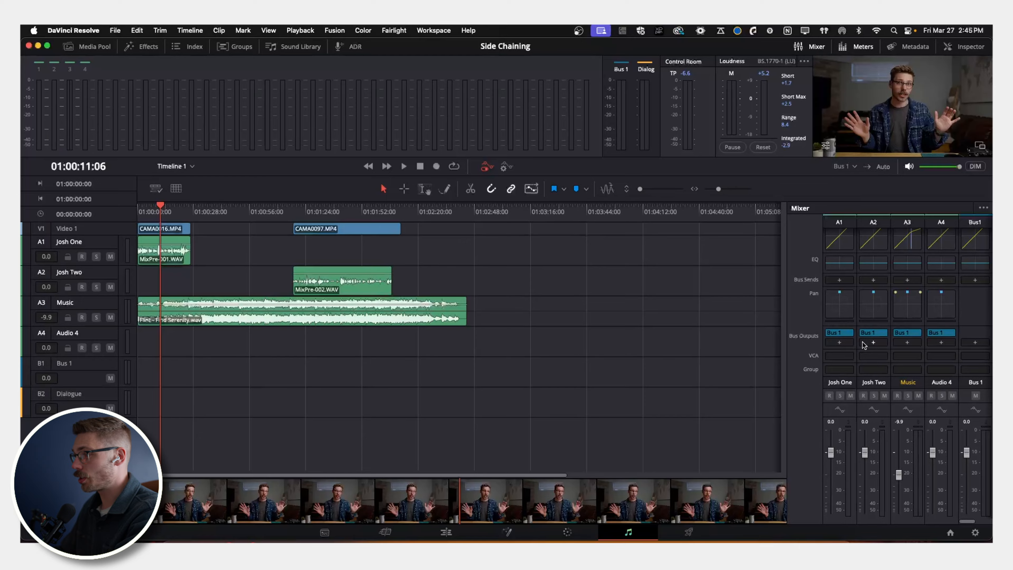
# Step: Add the Dialogue bus as an output on dialogue tracks A1 and A2, and move the second video and dialogue clips directly after the first
pyautogui.click(846, 342)
pyautogui.click(870, 364)
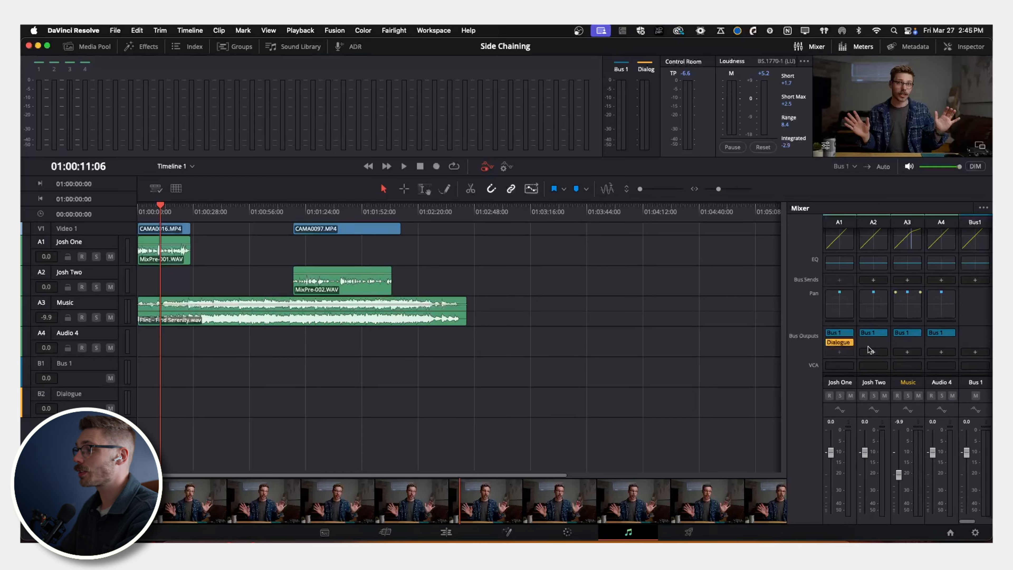
pyautogui.click(872, 352)
pyautogui.click(899, 374)
pyautogui.moveTo(445, 233); pyautogui.dragTo(251, 287)
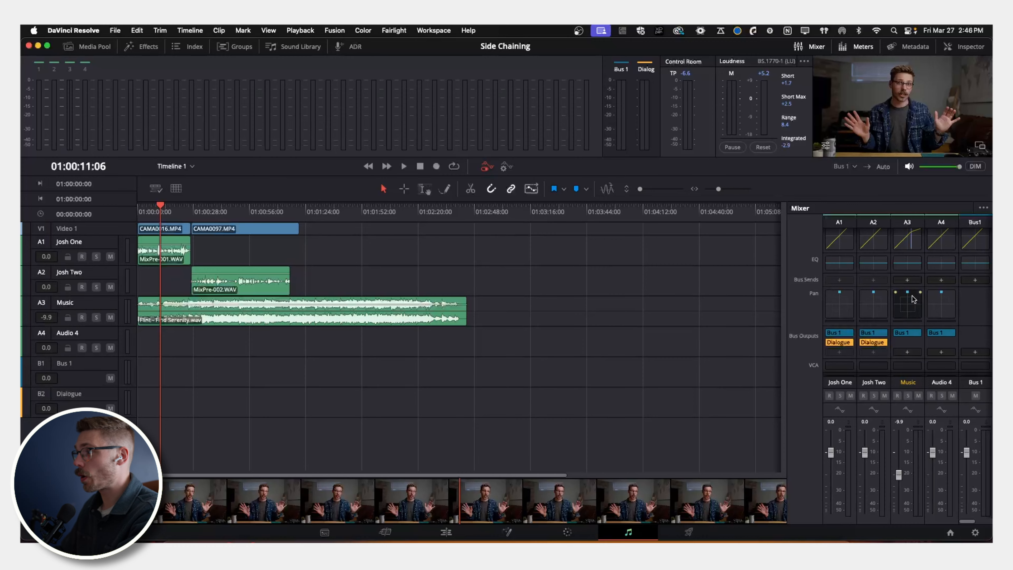
# Step: Set the Music compressor's sidechain source to the Dialogue bus and close its Dynamics window
pyautogui.scroll(4, 908, 315)
pyautogui.doubleClick(908, 341)
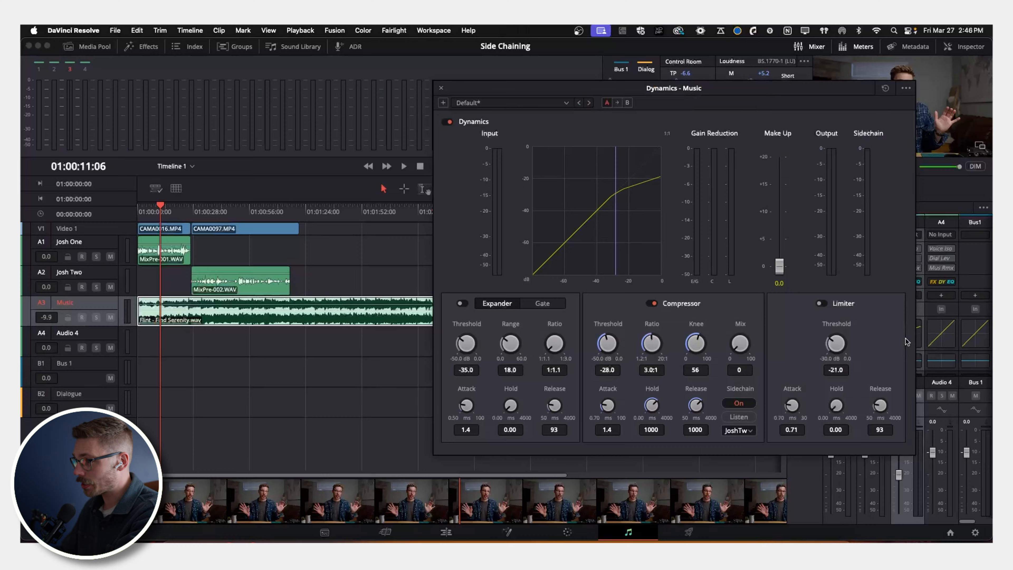
pyautogui.click(736, 431)
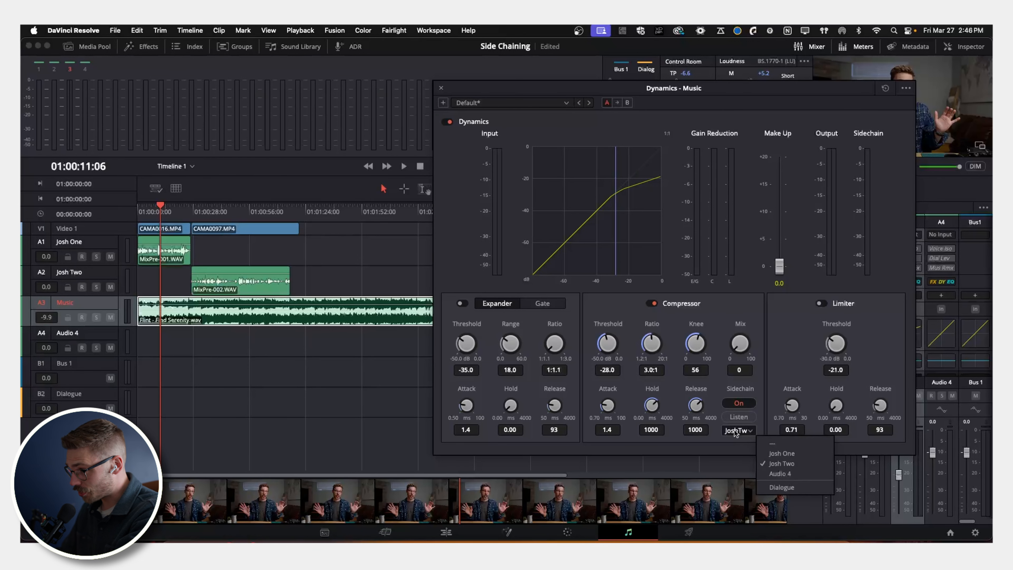
pyautogui.click(775, 490)
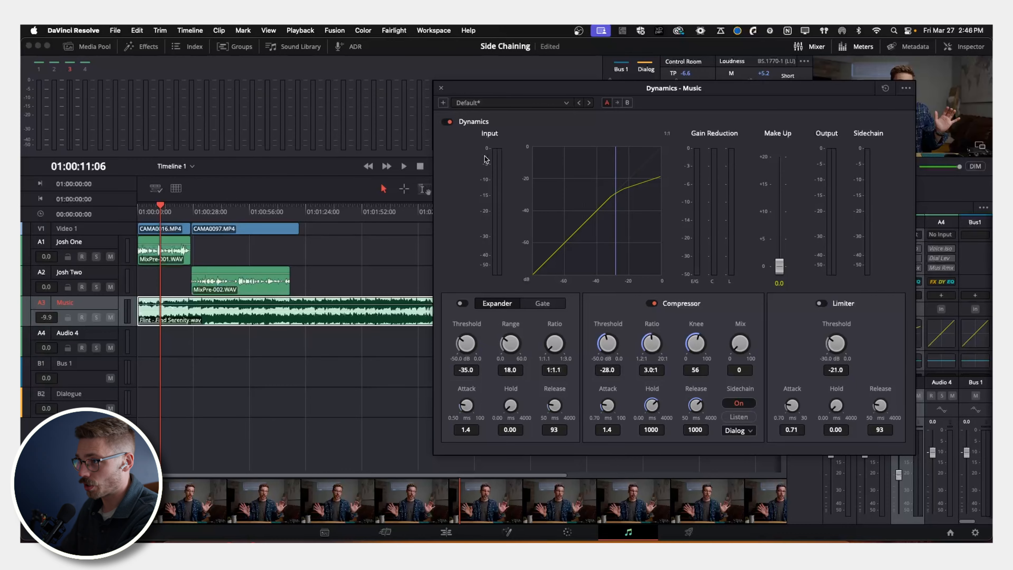
pyautogui.click(442, 89)
# Step: Reopen the Music track's Dynamics clear of the clips and audition the ducking from about 01:00:22, near the end of the first dialogue clip
pyautogui.hotkey('shift', 'z')
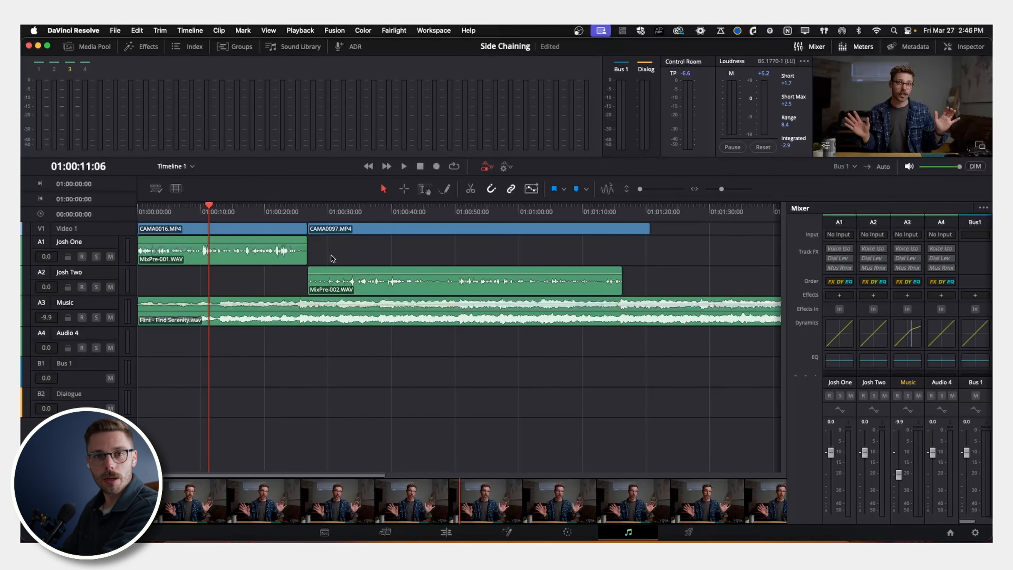
pyautogui.doubleClick(902, 326)
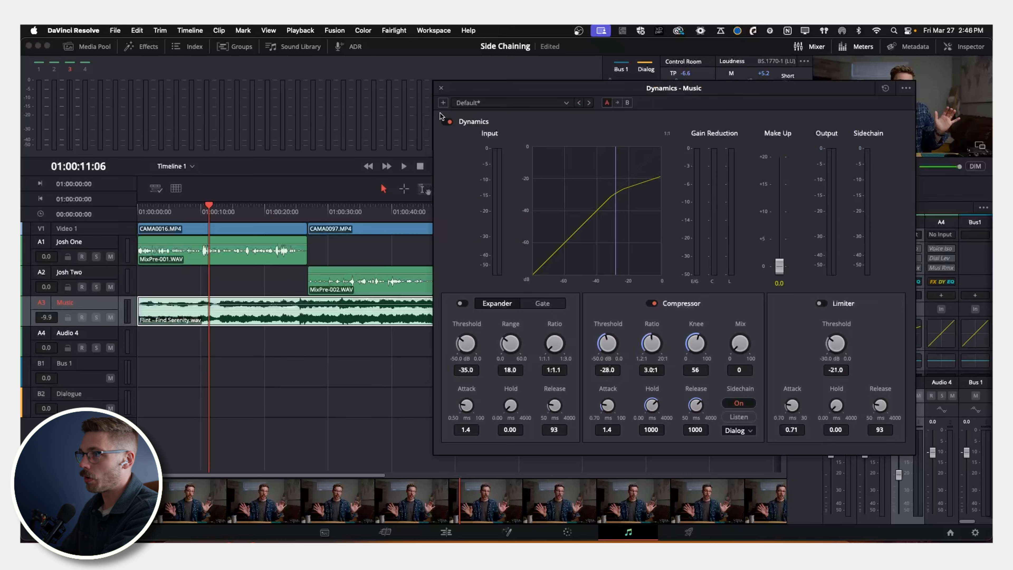
pyautogui.moveTo(496, 85); pyautogui.dragTo(576, 79)
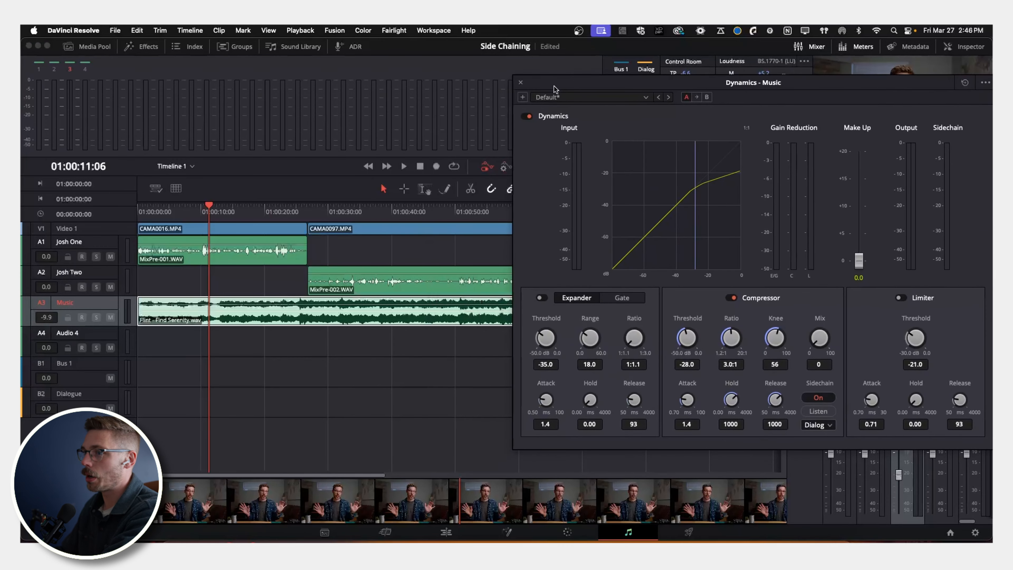
pyautogui.click(281, 211)
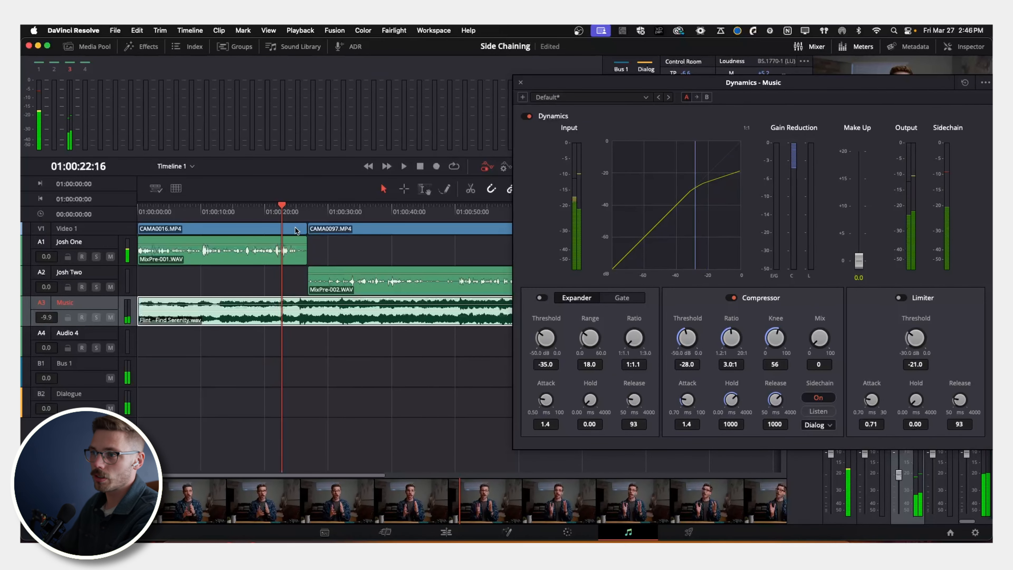